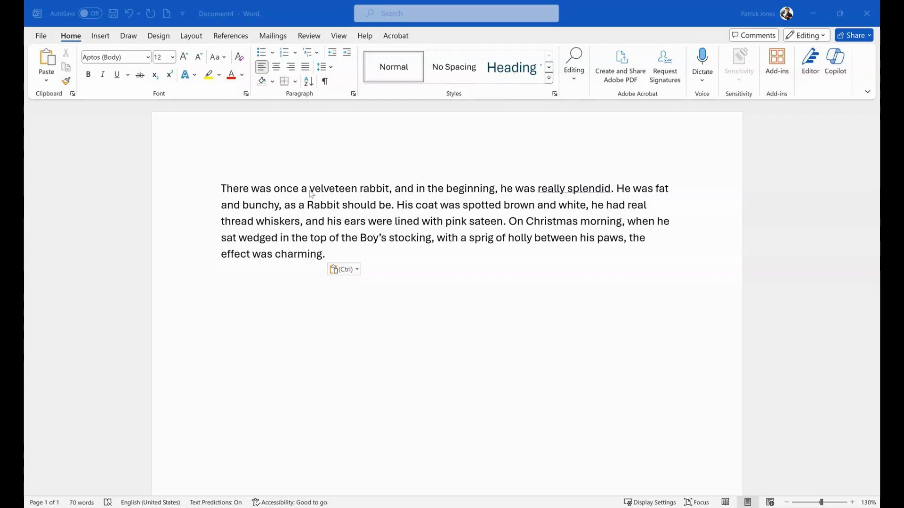
Change the word "velveteen" in the first sentence to small grey capitals.
key(alt+Tab)
click(310, 191)
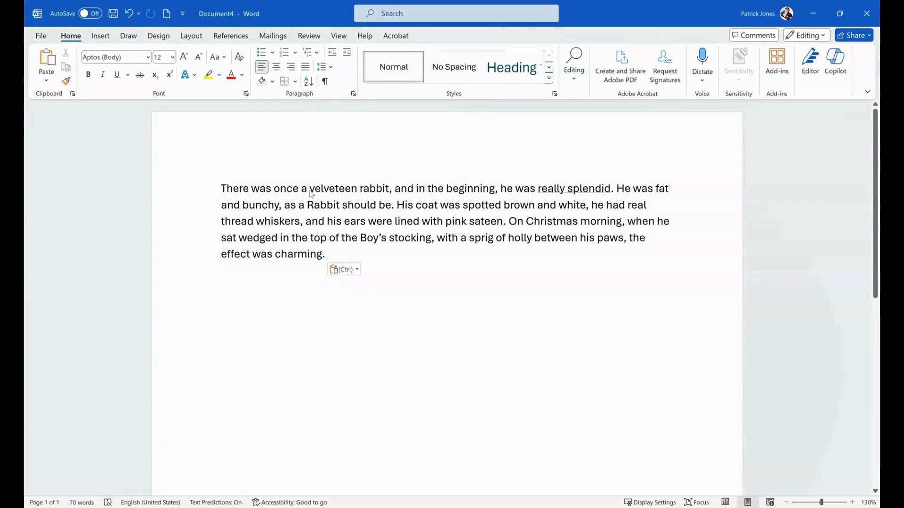
drag(310, 191, 356, 190)
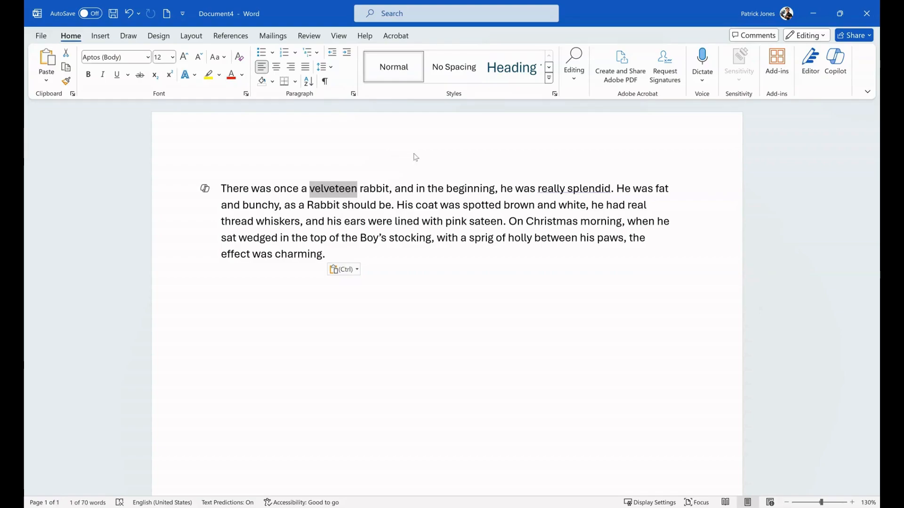
key(ctrl+b)
click(413, 298)
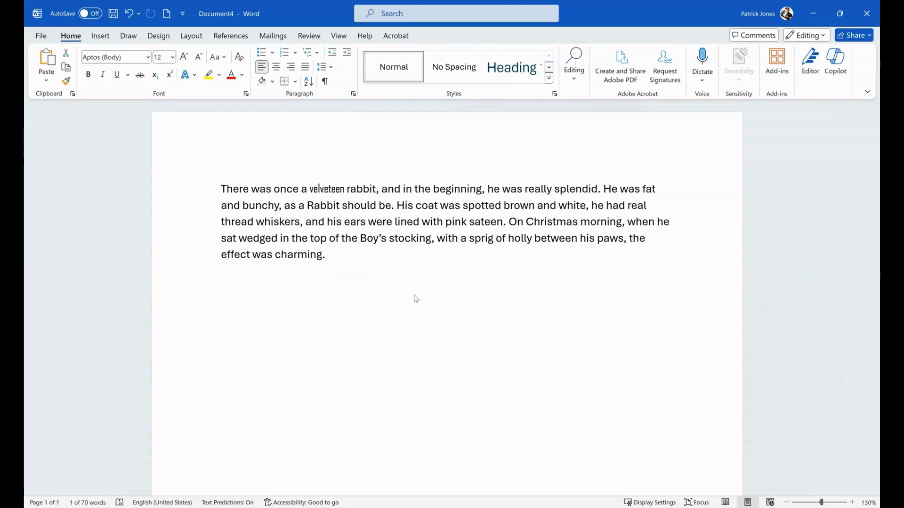
key(ctrl+z)
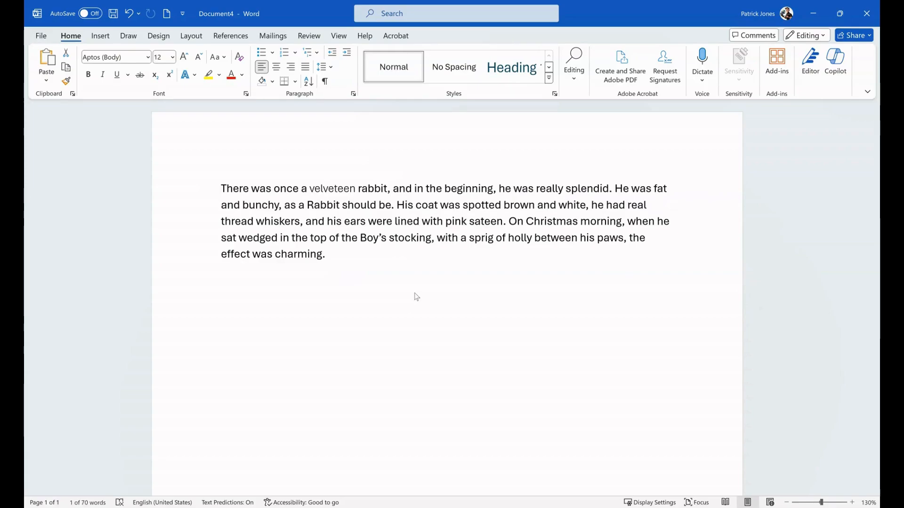
click(408, 261)
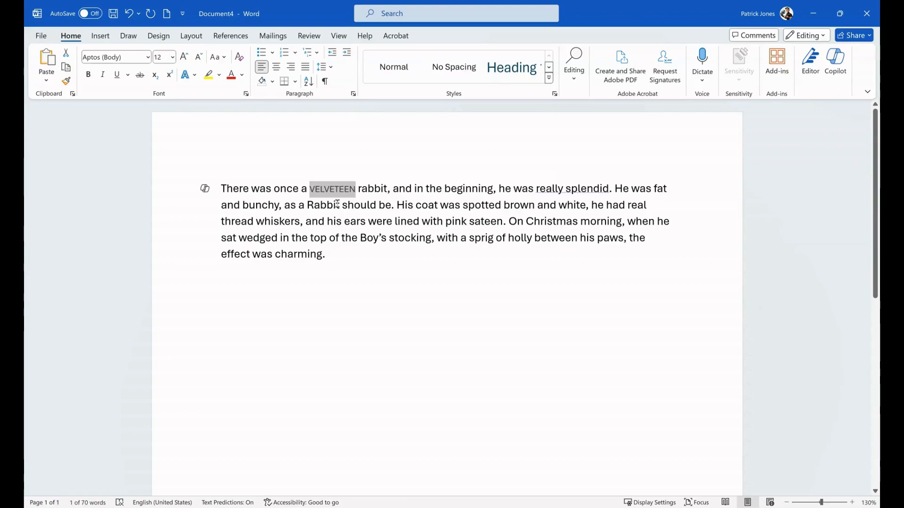
Select the single words "Christmas" and "VELVETEEN" in the paragraph, one at a time.
click(548, 218)
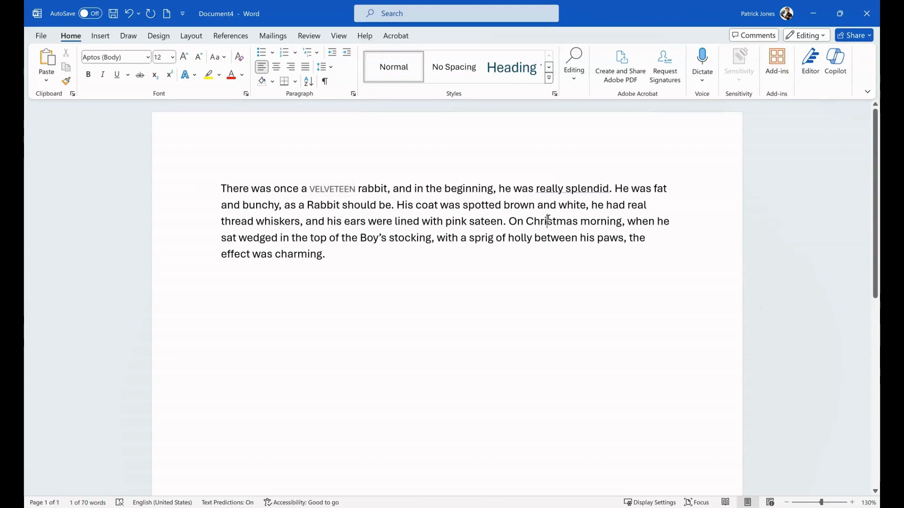
double_click(548, 219)
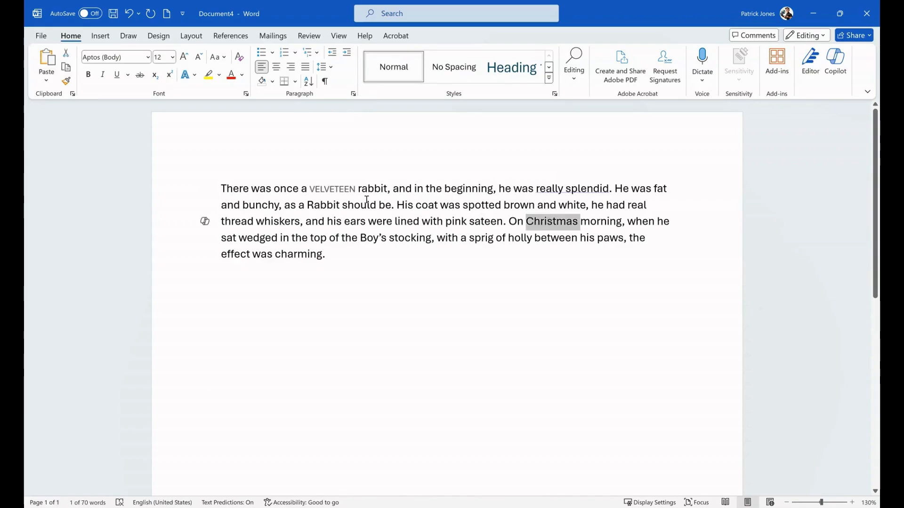
click(310, 190)
drag(310, 190, 354, 190)
click(386, 206)
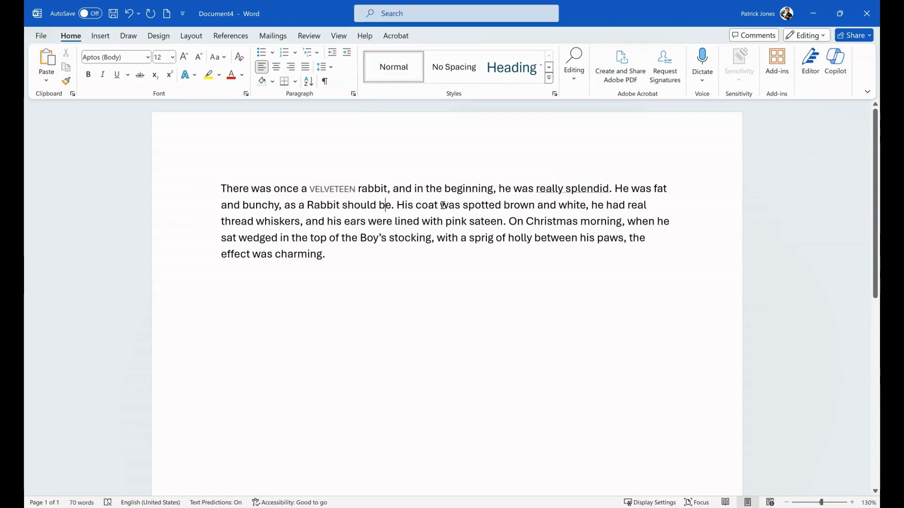
double_click(554, 221)
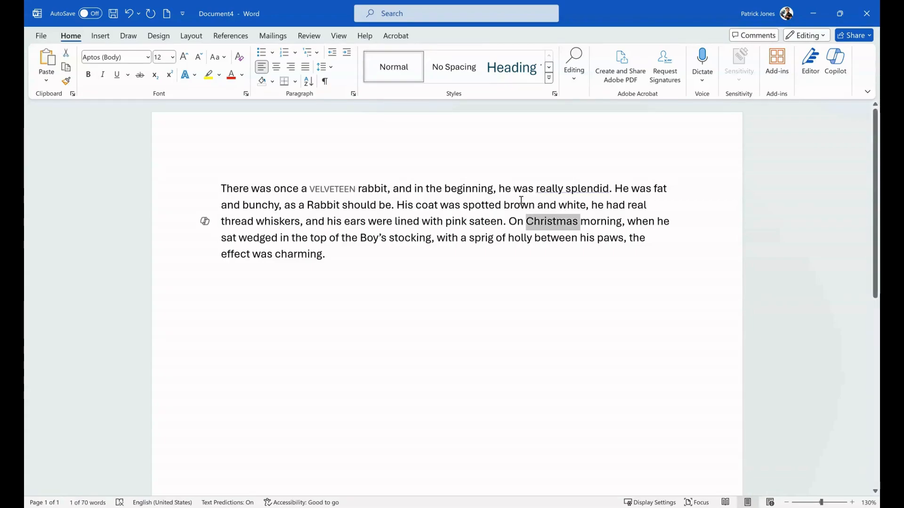
Delete the whole paragraph, undo the deletion and clear the selection.
triple_click(452, 221)
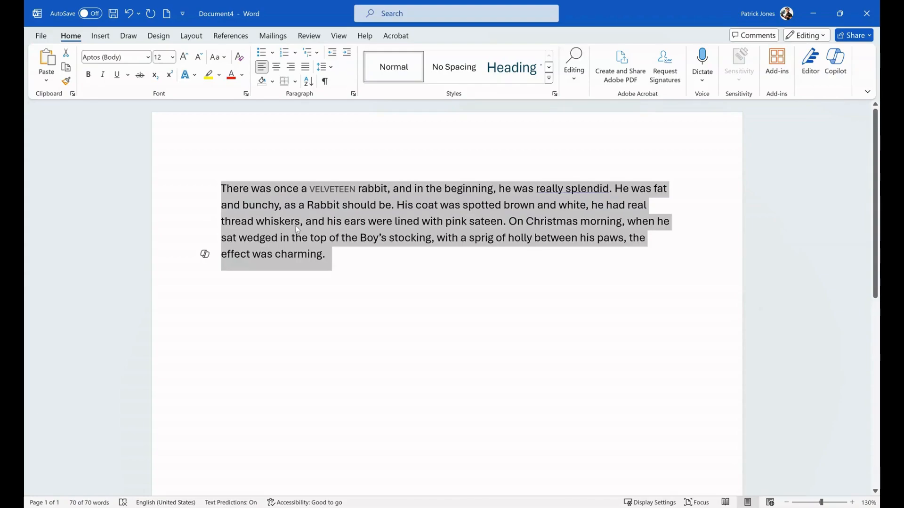
key(Delete)
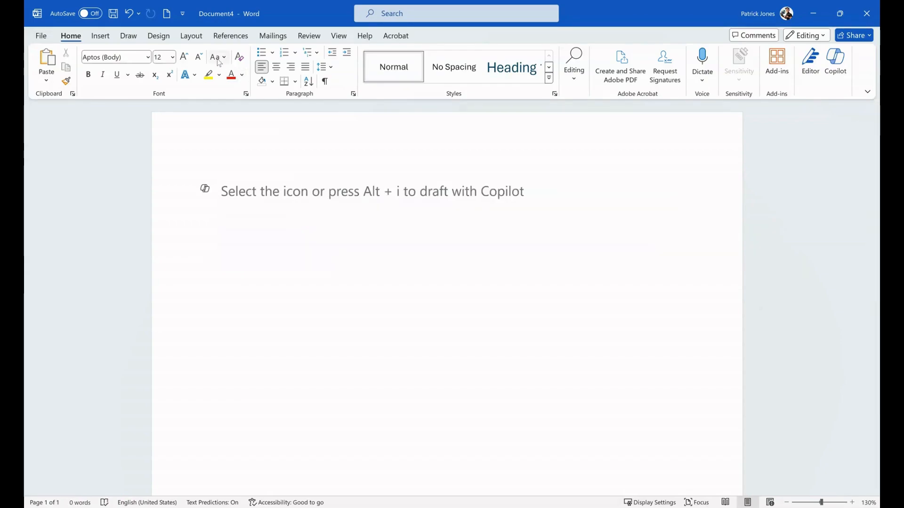
click(131, 17)
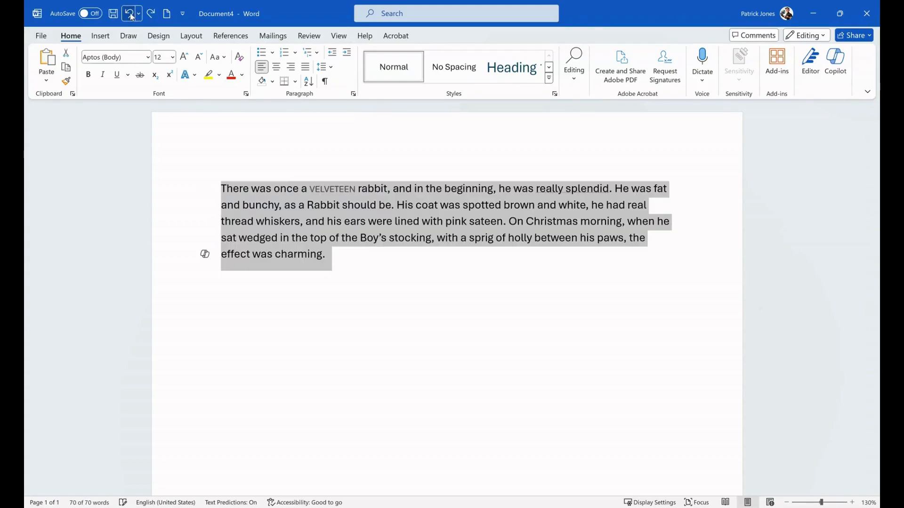
click(418, 241)
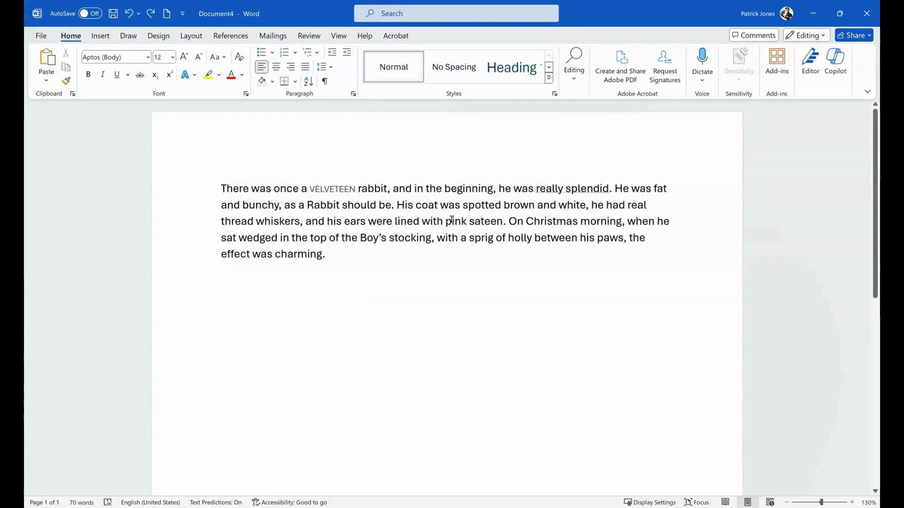
Delete the word "stocking" from the last sentence and undo that deletion.
double_click(405, 239)
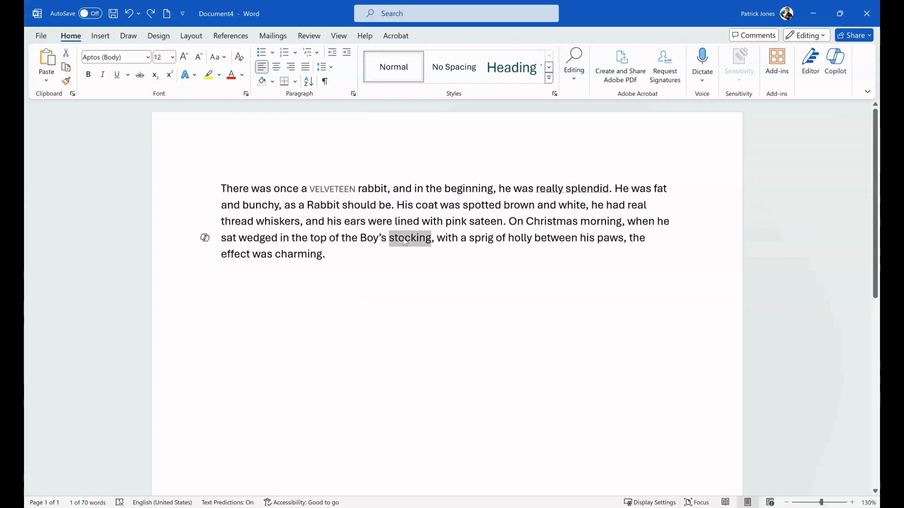
key(Delete)
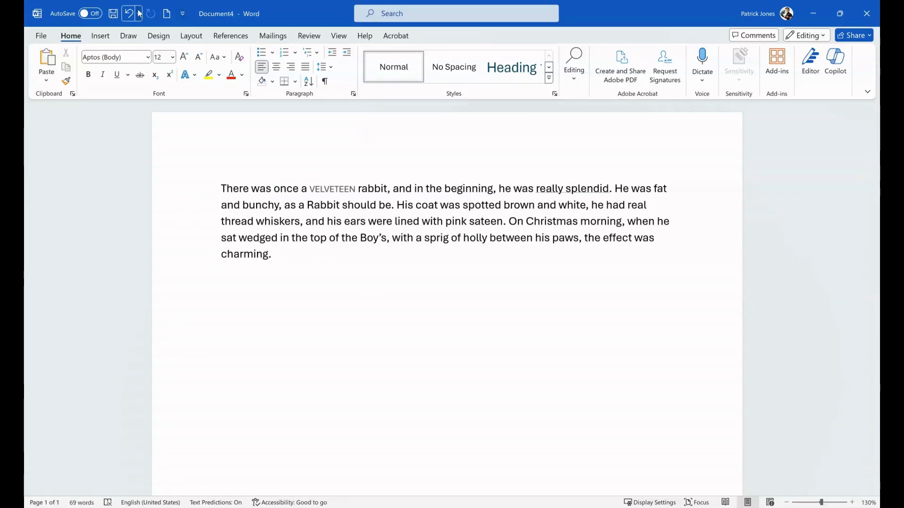
click(128, 14)
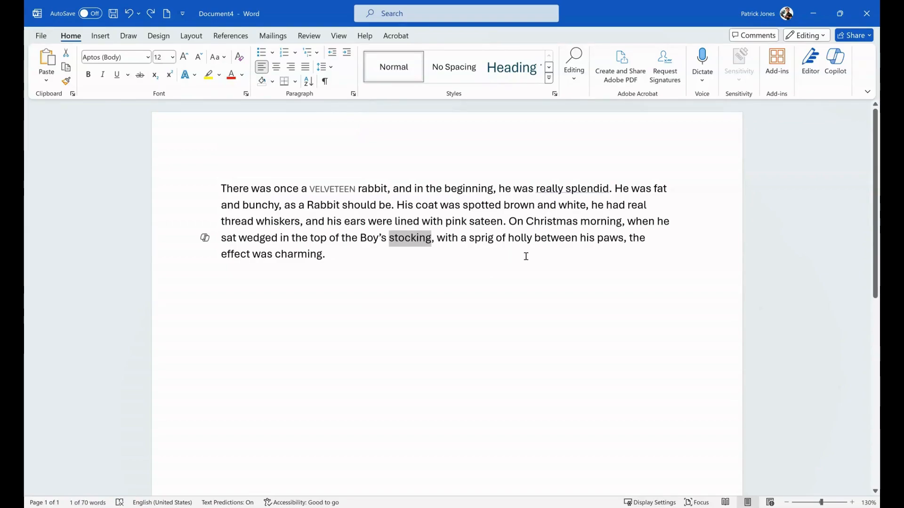
click(449, 252)
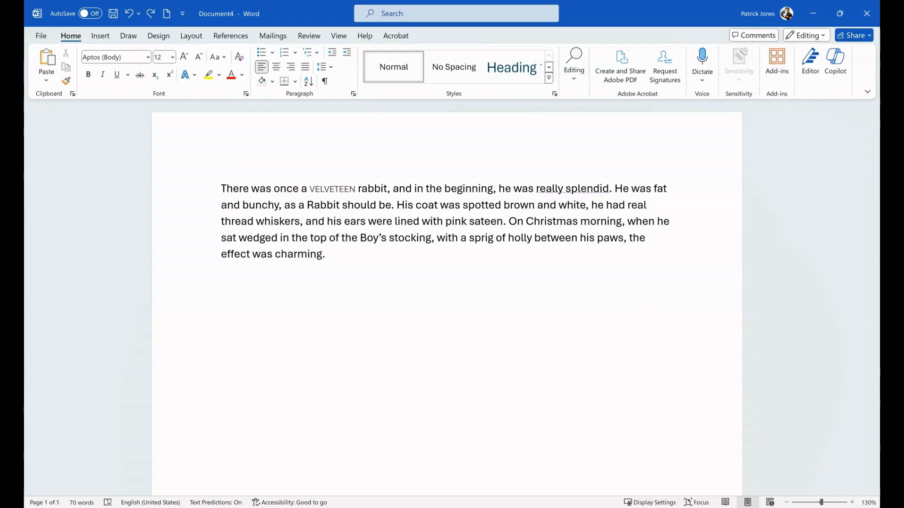
Enlarge the word "VELVETEEN" to 18 pt and make it italic, underlined and bold.
double_click(324, 186)
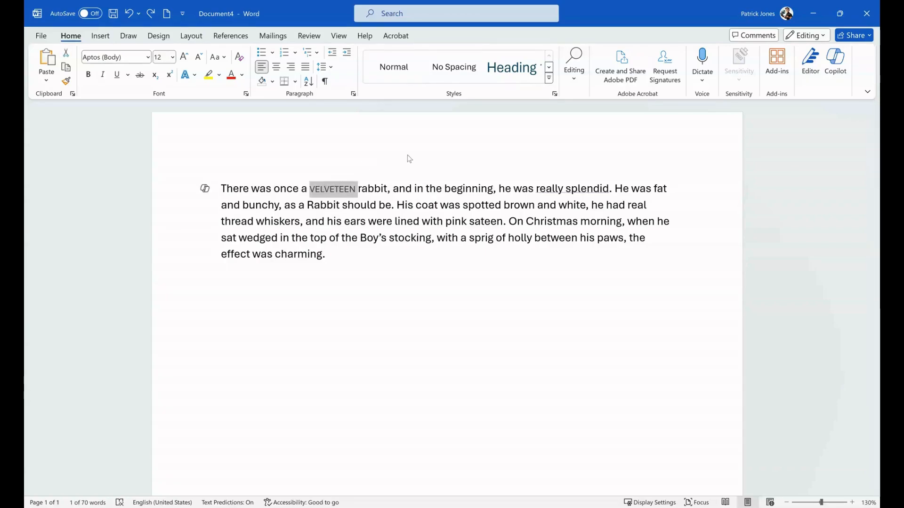
key(ctrl+shift+period)
key(ctrl+shift+period)
key(ctrl+shift+period)
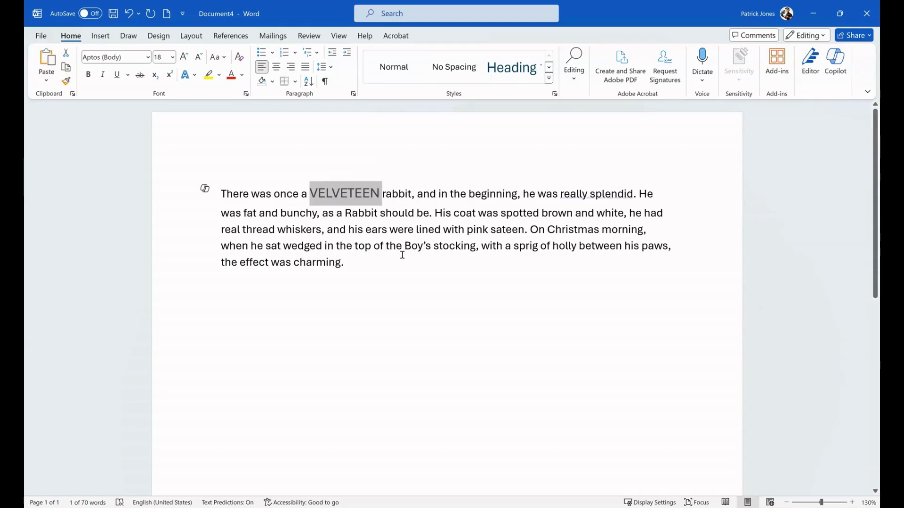
key(ctrl+i)
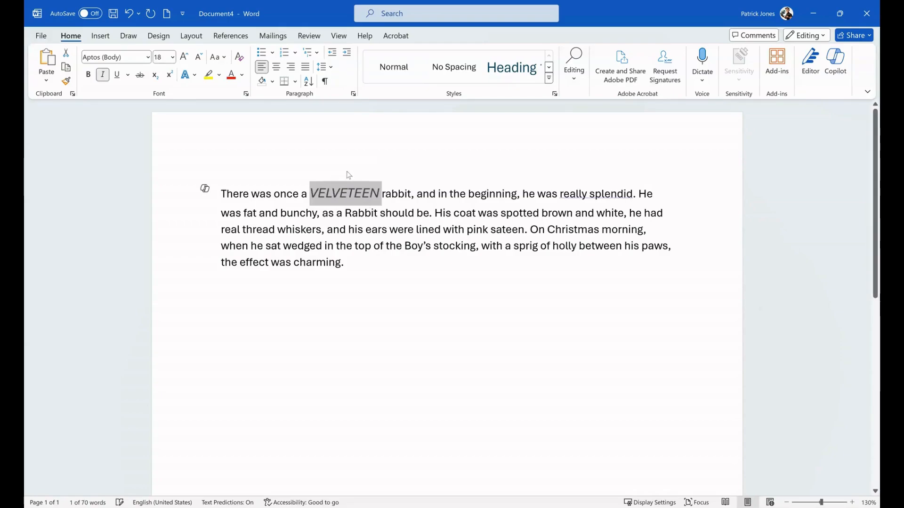
key(ctrl+u)
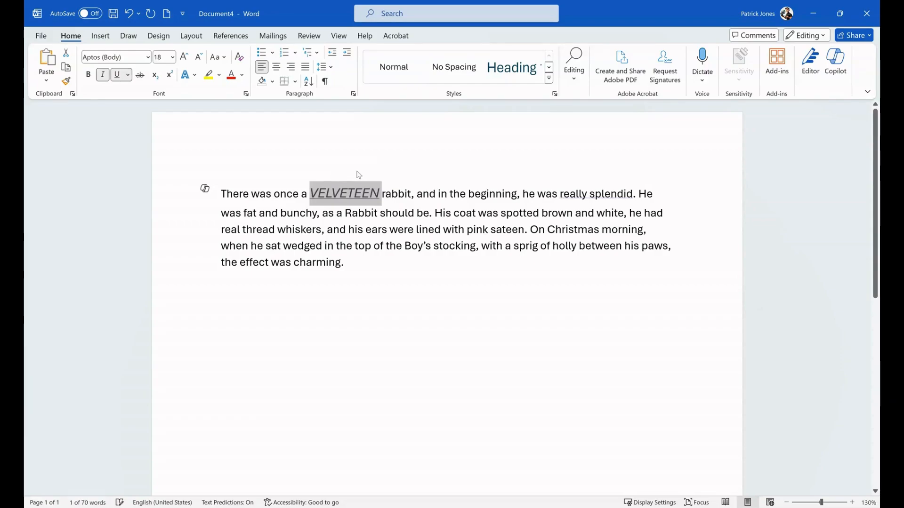
key(ctrl+b)
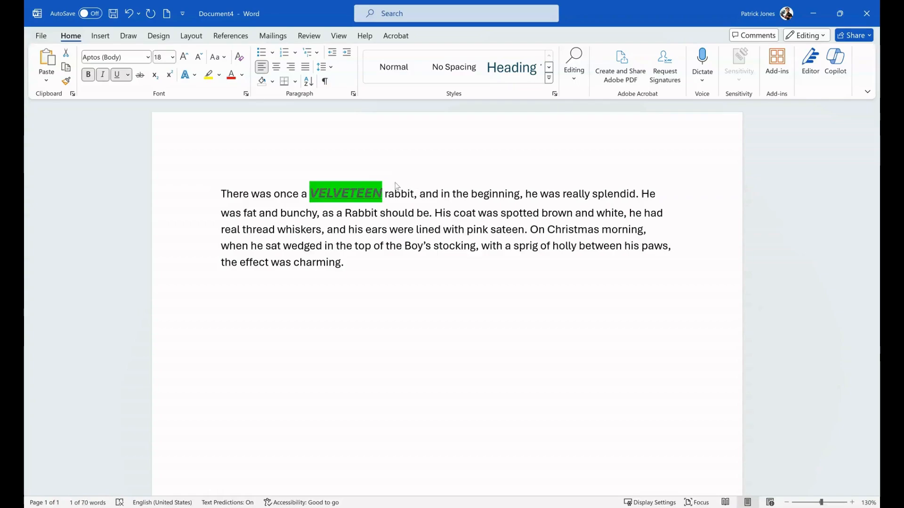
Highlight the word "VELVETEEN" in yellow and set its font color to green.
click(384, 187)
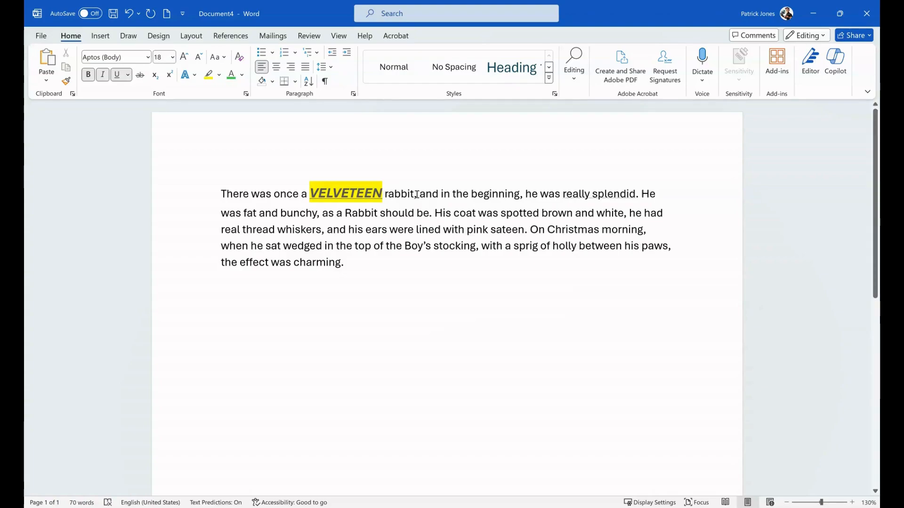
double_click(383, 193)
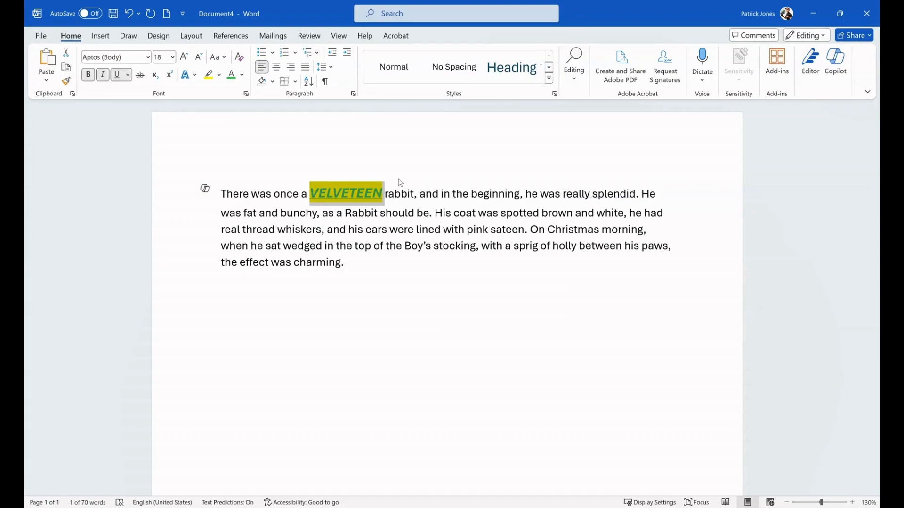
click(398, 213)
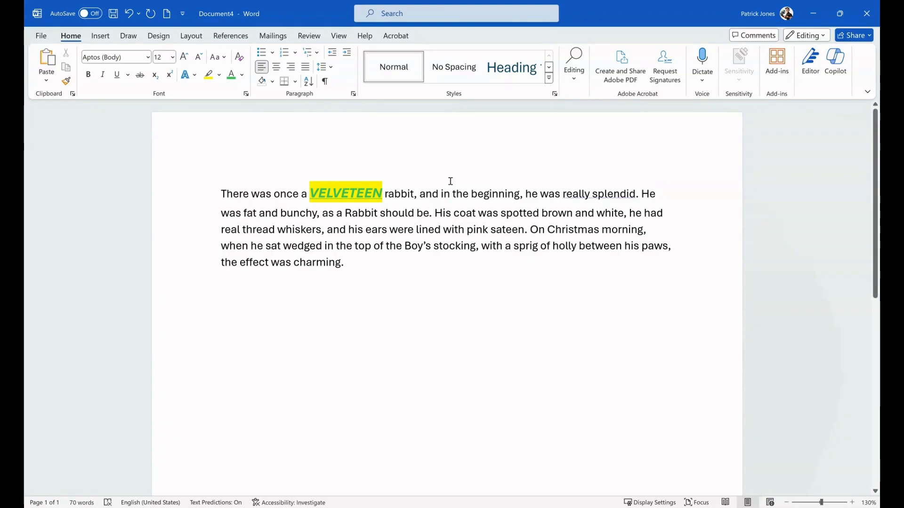
Center the whole paragraph and return it to left alignment.
triple_click(473, 214)
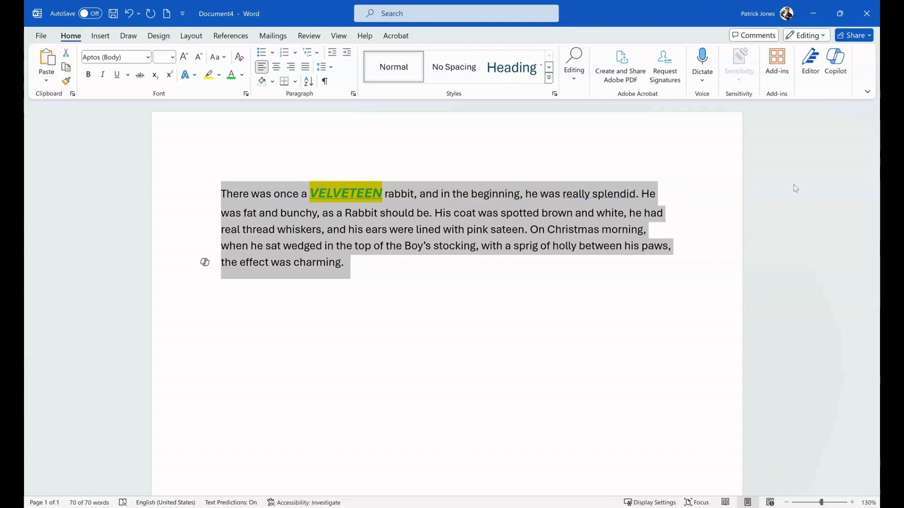
key(ctrl+e)
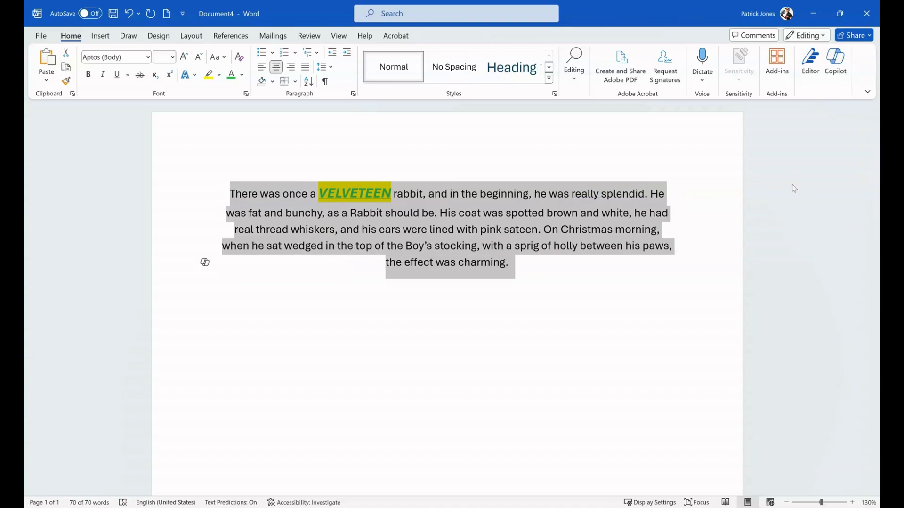
key(ctrl+l)
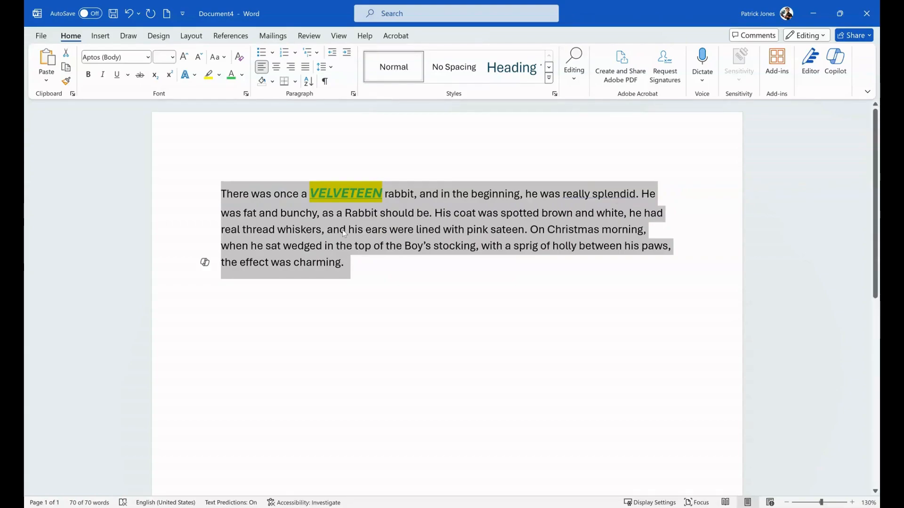
Try center and right alignment on the selected paragraph, and finish with it justified.
click(276, 69)
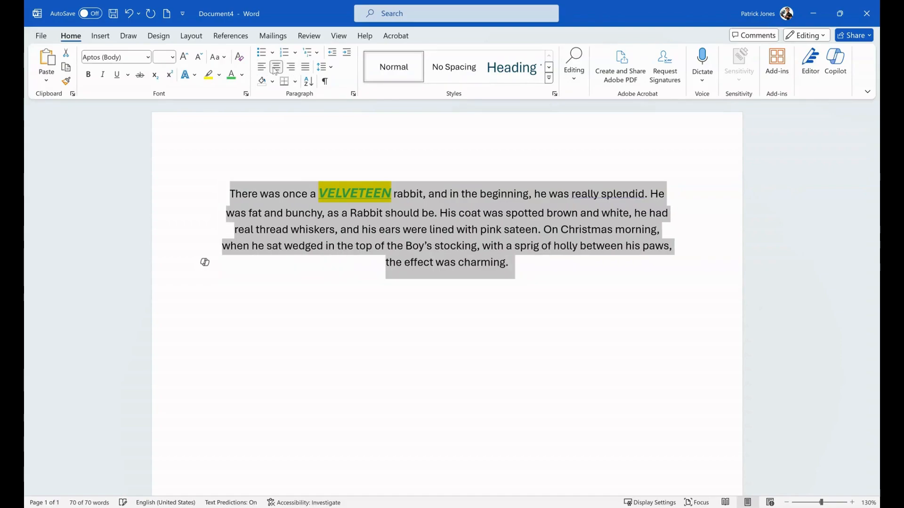
click(291, 68)
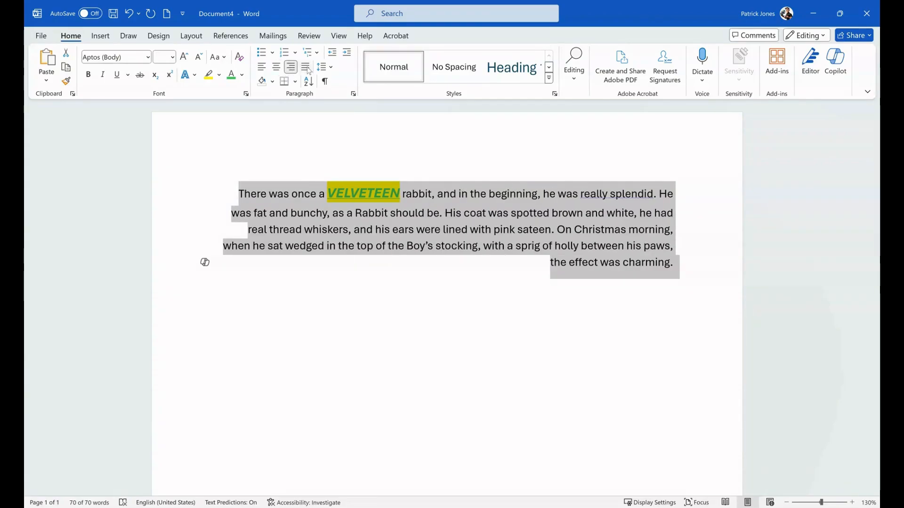
click(307, 69)
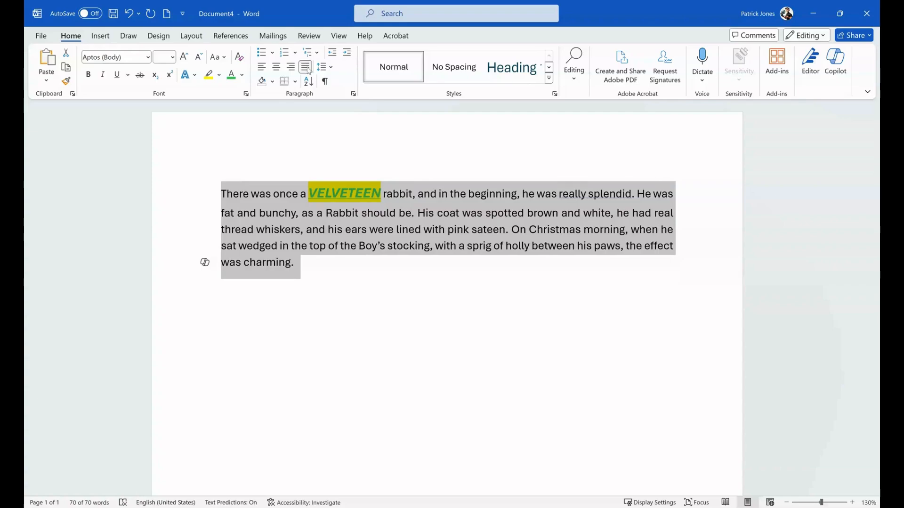
Widen the paragraph's line spacing to about twice the distance and increase its left indent by one level.
click(331, 68)
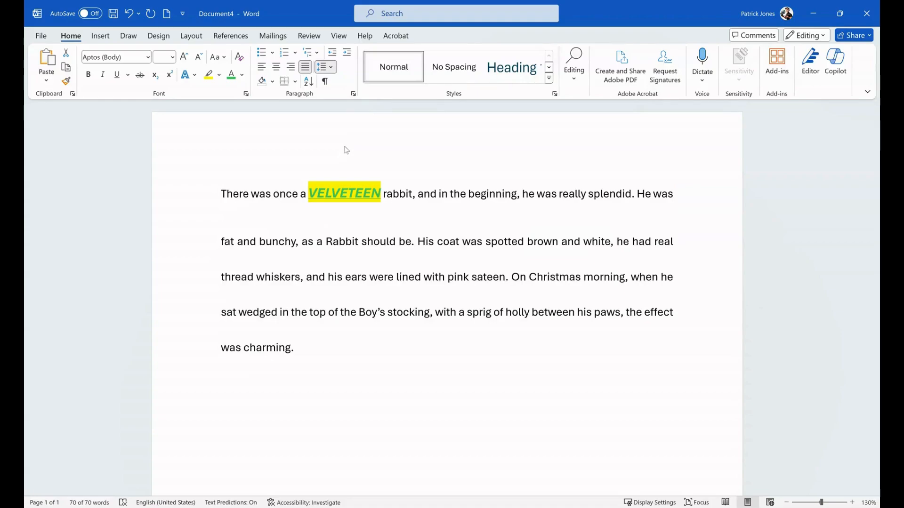
click(489, 275)
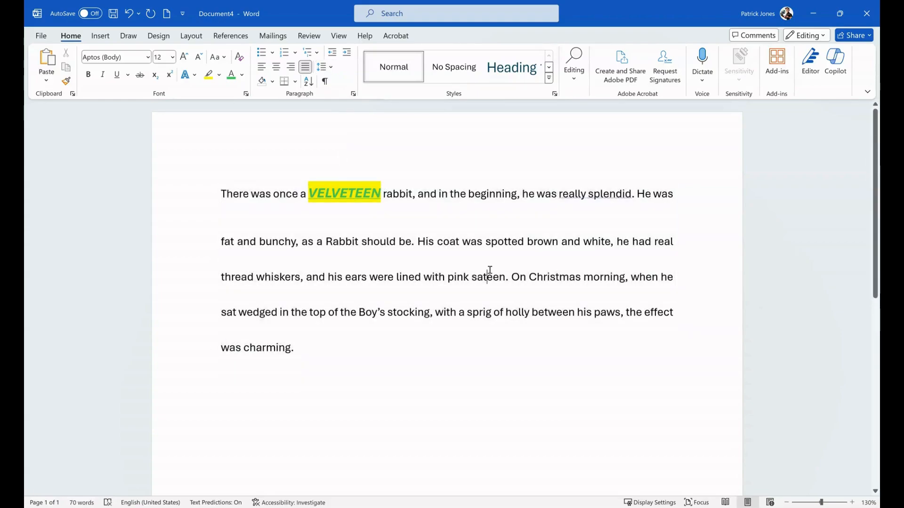
click(220, 195)
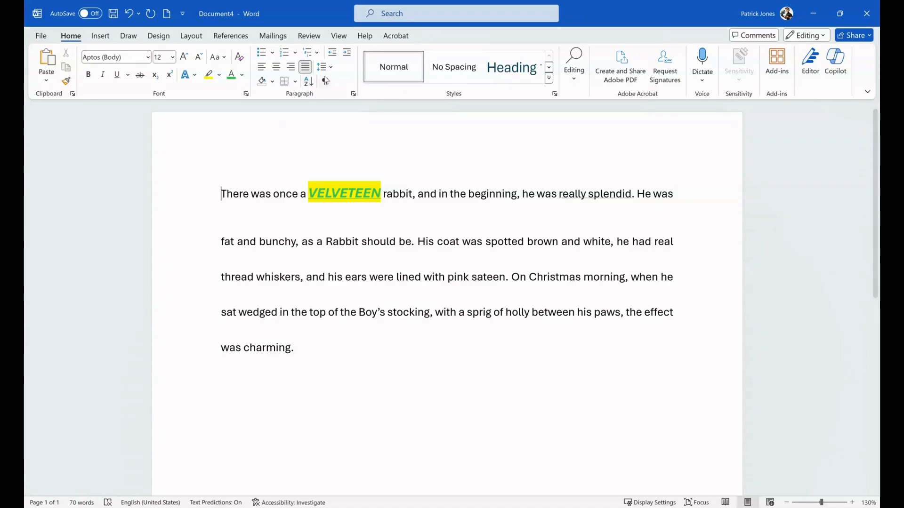
click(347, 56)
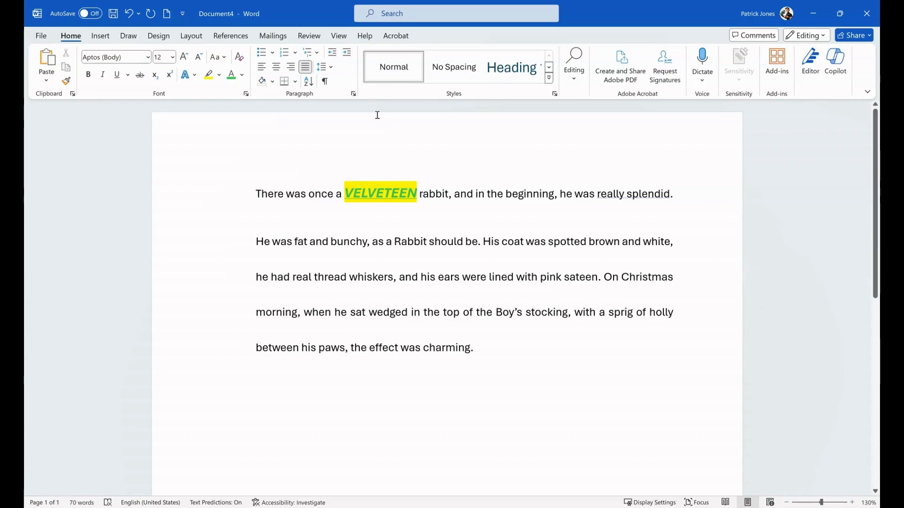
Remove the paragraph's left indent, trying a first-line-only indent and another one-level left indent before returning the text to the margin.
click(332, 53)
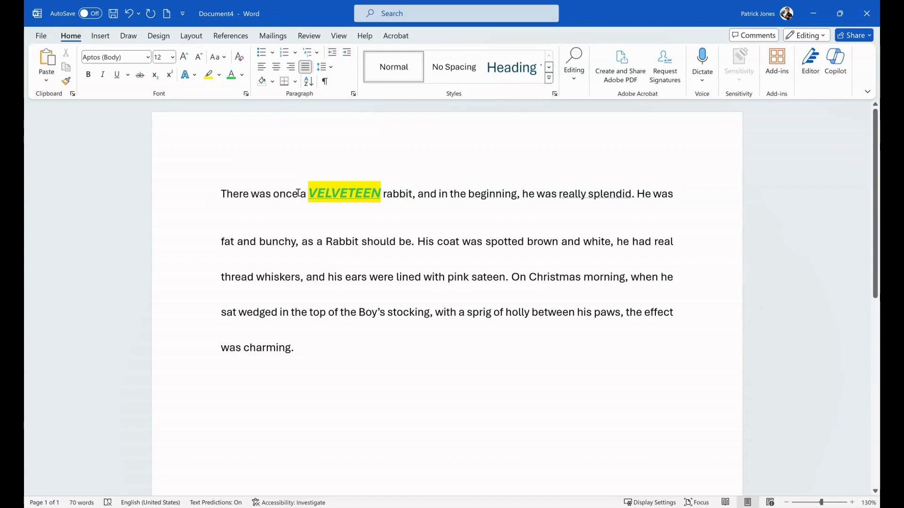
key(Tab)
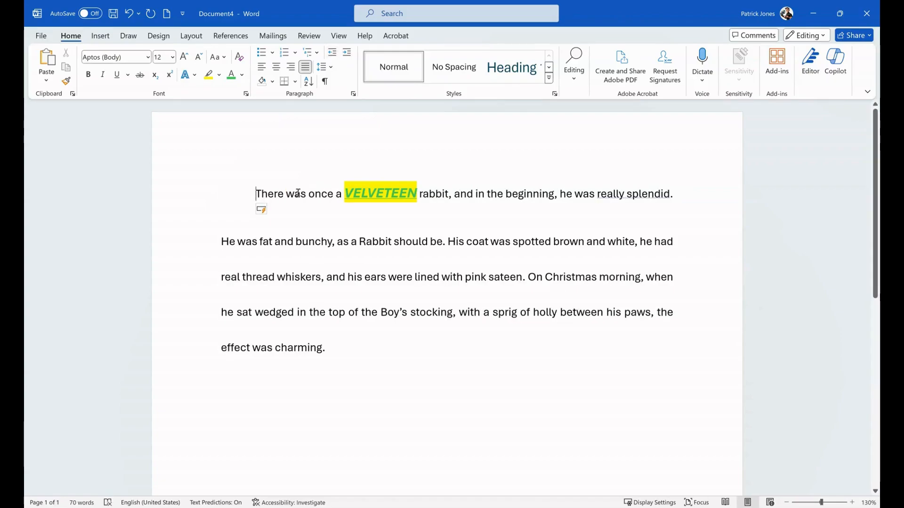
key(BackSpace)
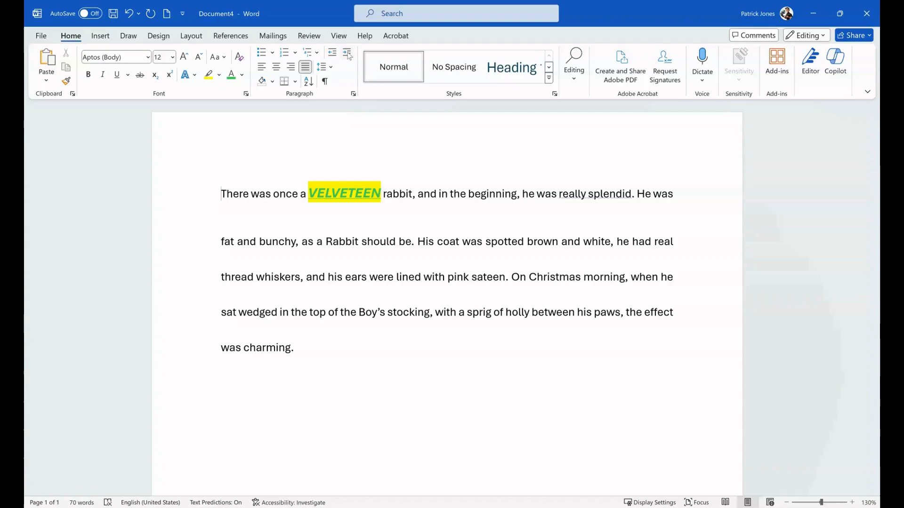
click(347, 52)
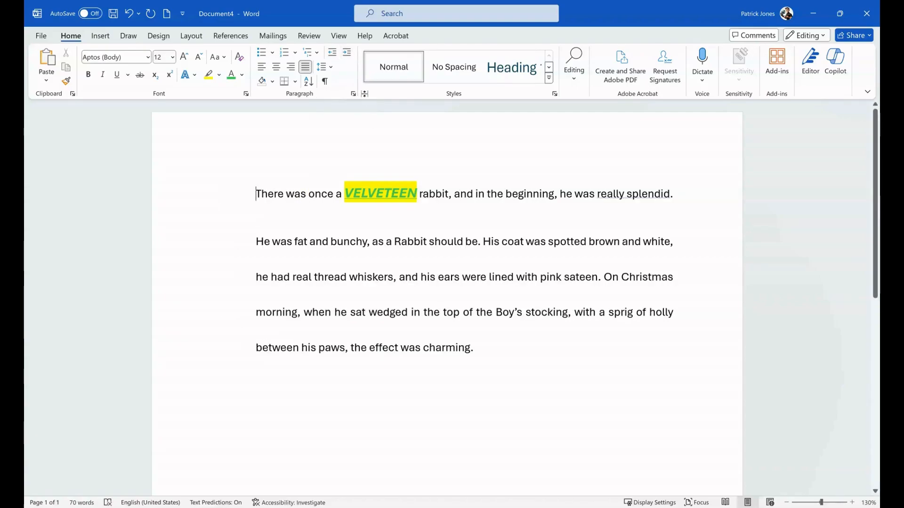
click(332, 52)
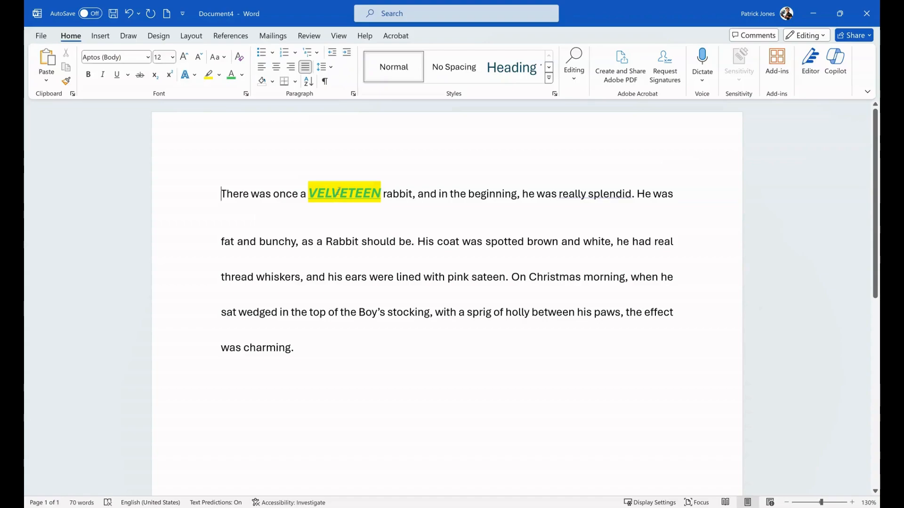
Copy the formatted word "VELVETEEN" from the first line and place the insertion point at the end of the paragraph after "charming.".
double_click(340, 193)
key(ctrl+c)
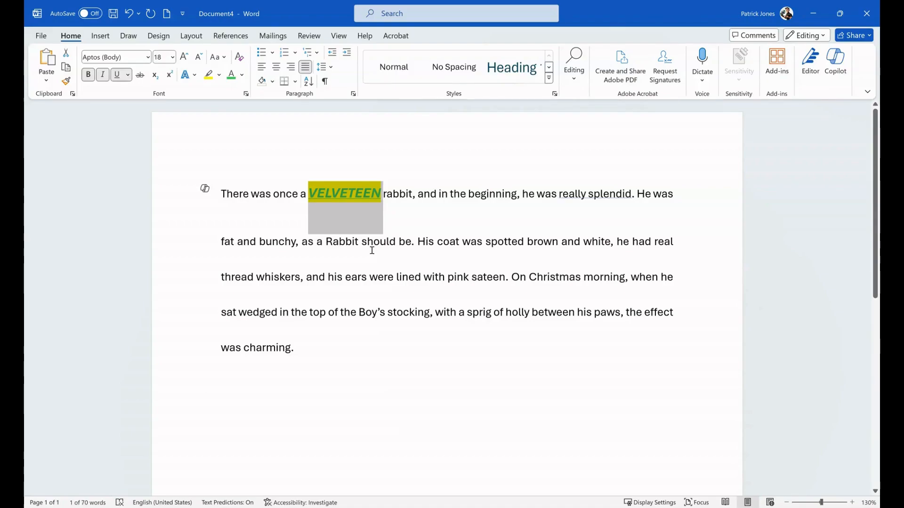
click(321, 348)
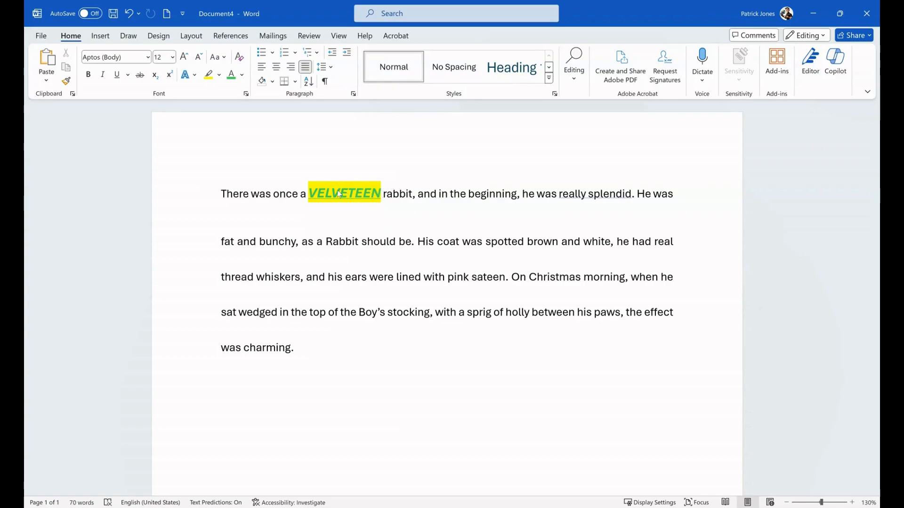
Preview the different paste formats at the paragraph's end and paste the copied "VELVETEEN" as plain text without its source formatting.
key(ctrl+v)
key(ctrl+t)
key(ctrl+z)
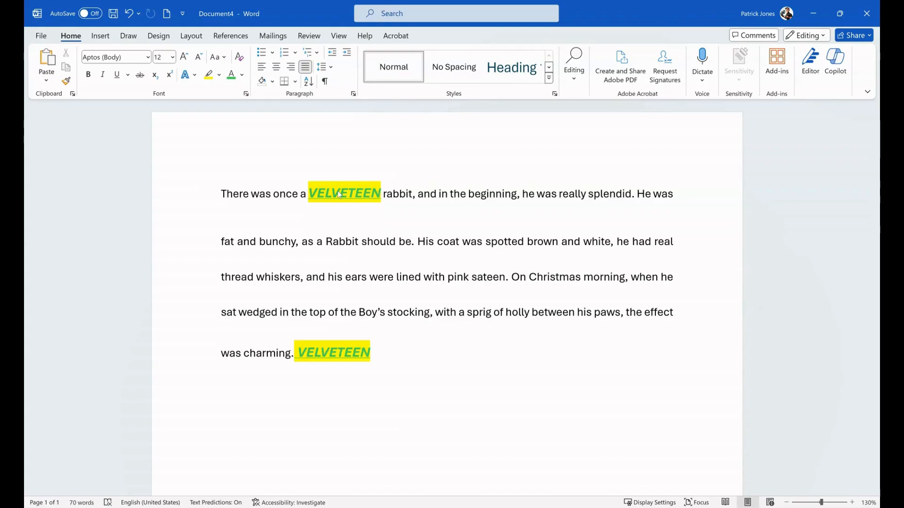
key(ctrl+m)
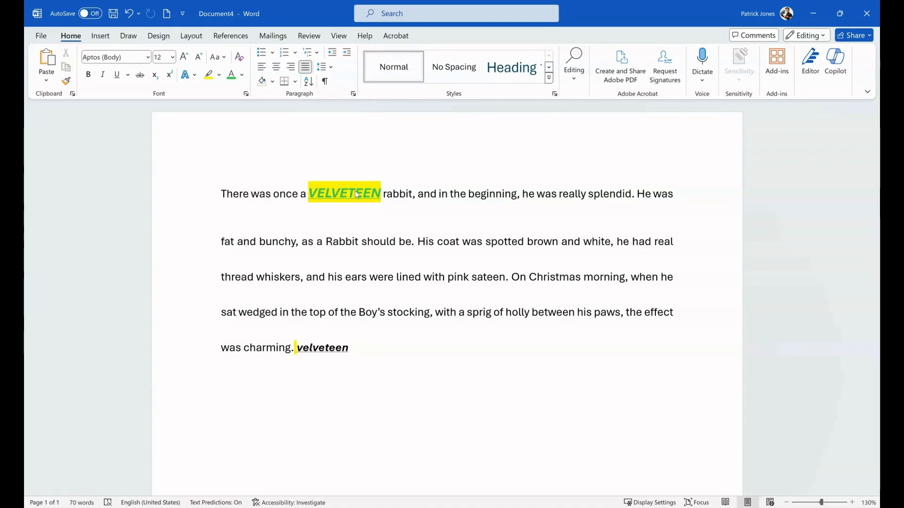
key(ctrl+u)
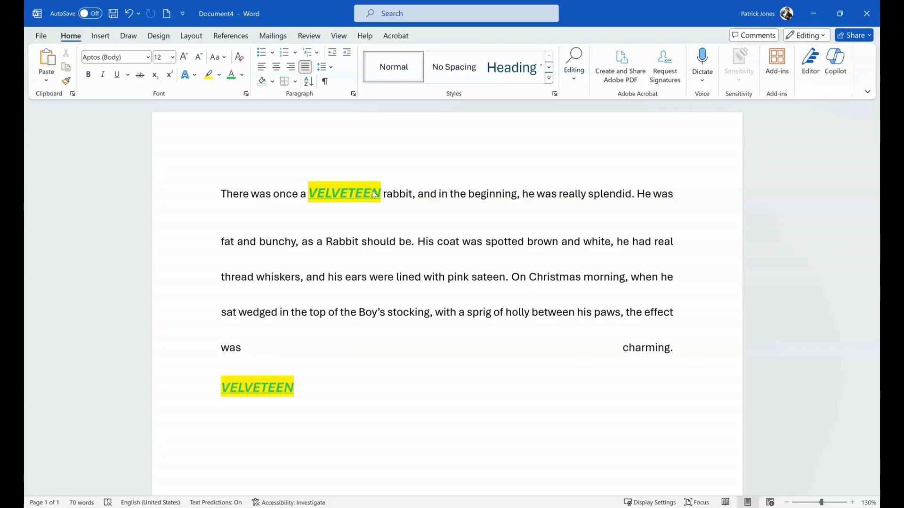
key(ctrl+t)
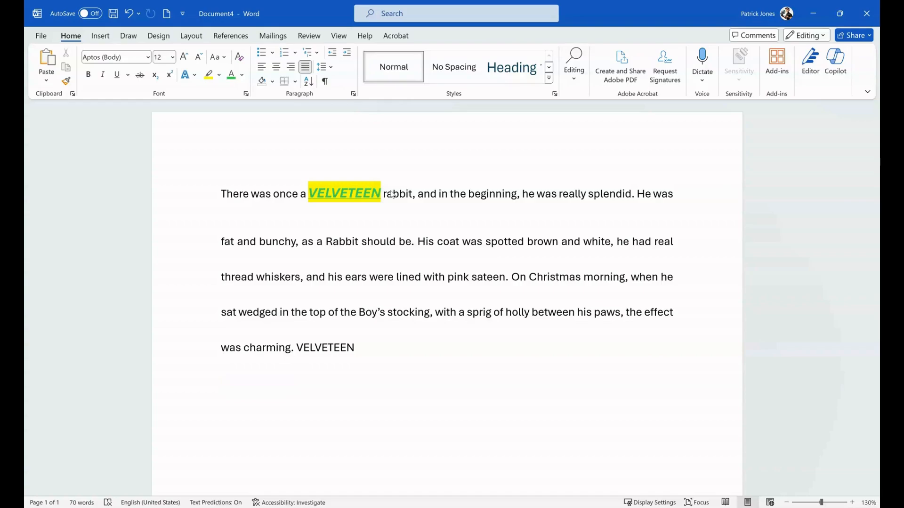
key(ctrl+z)
key(ctrl+v)
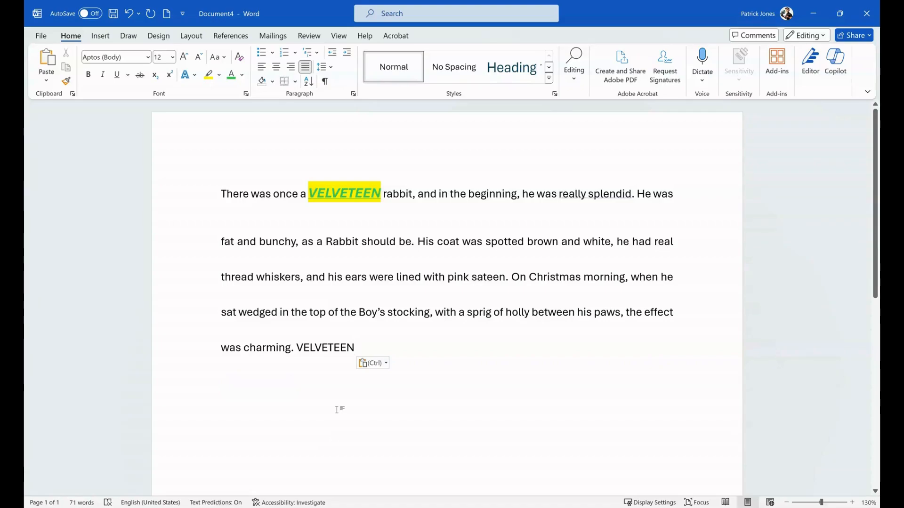